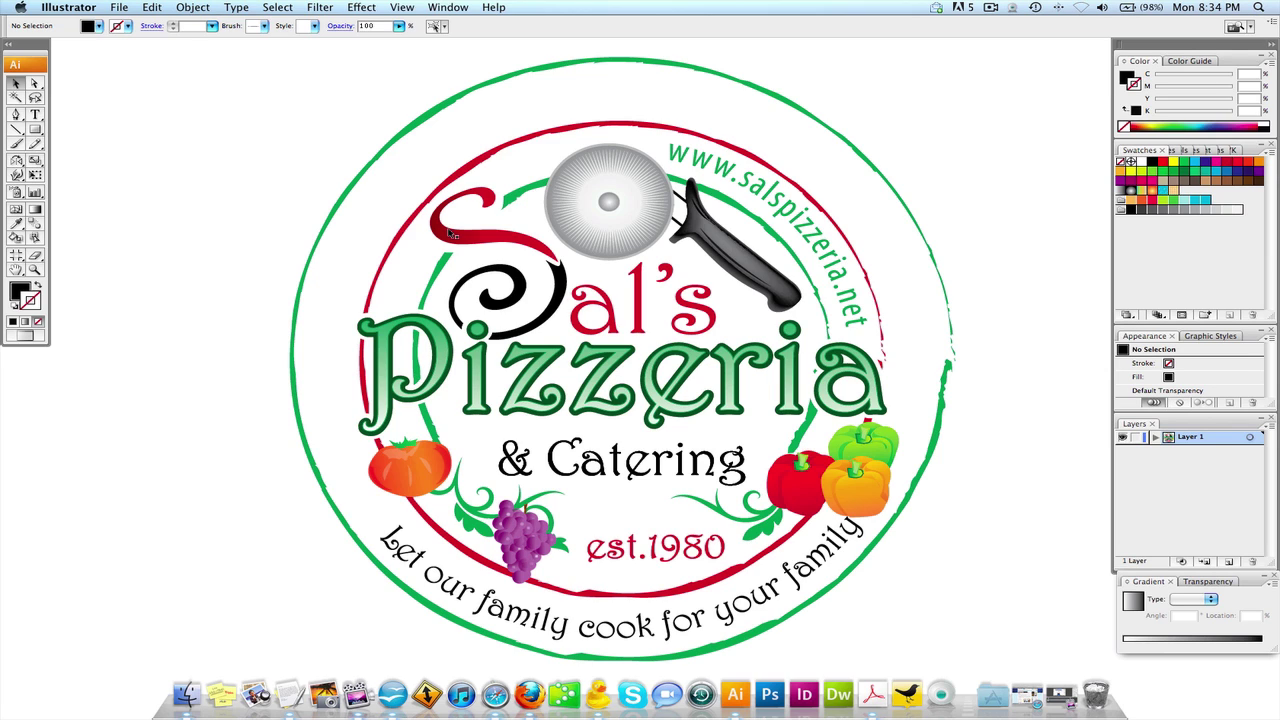
# Try scaling the logo and nudging its red and green rings, undoing each change.
pyautogui.moveTo(209, 77); pyautogui.dragTo(1055, 663)
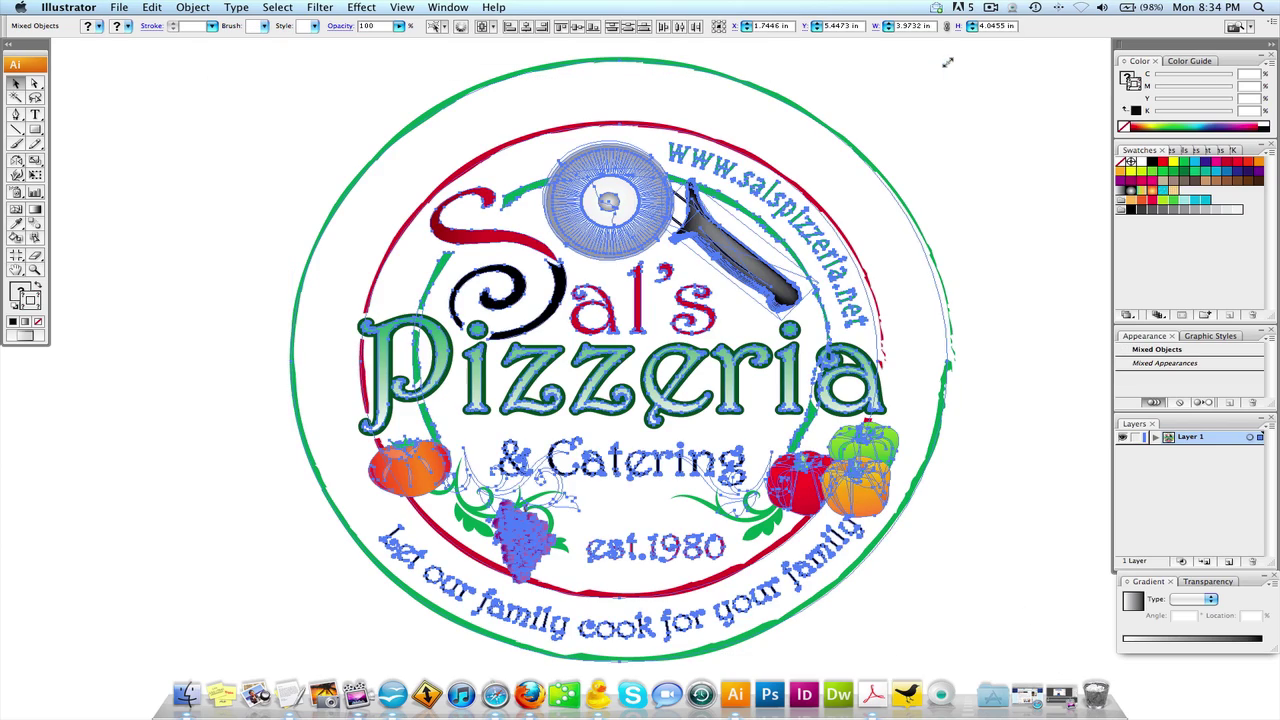
pyautogui.moveTo(947, 62); pyautogui.dragTo(820, 149)
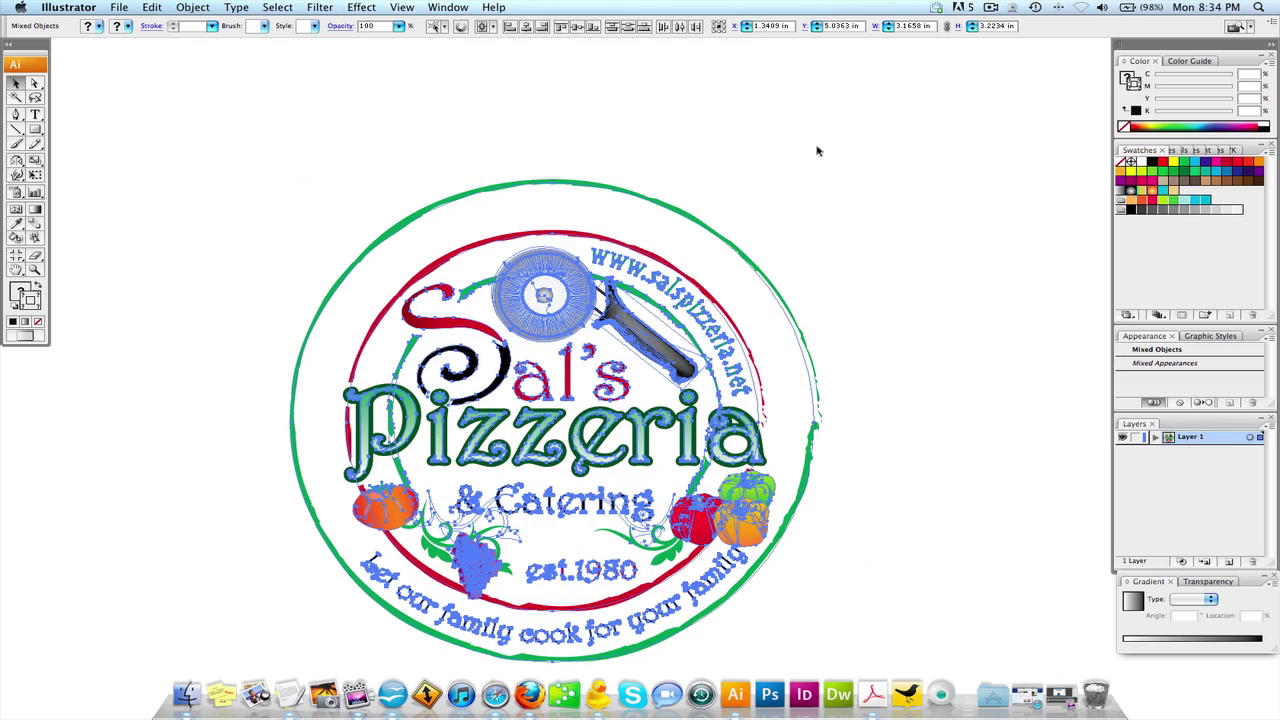
pyautogui.press('super+z')
pyautogui.click(1005, 182)
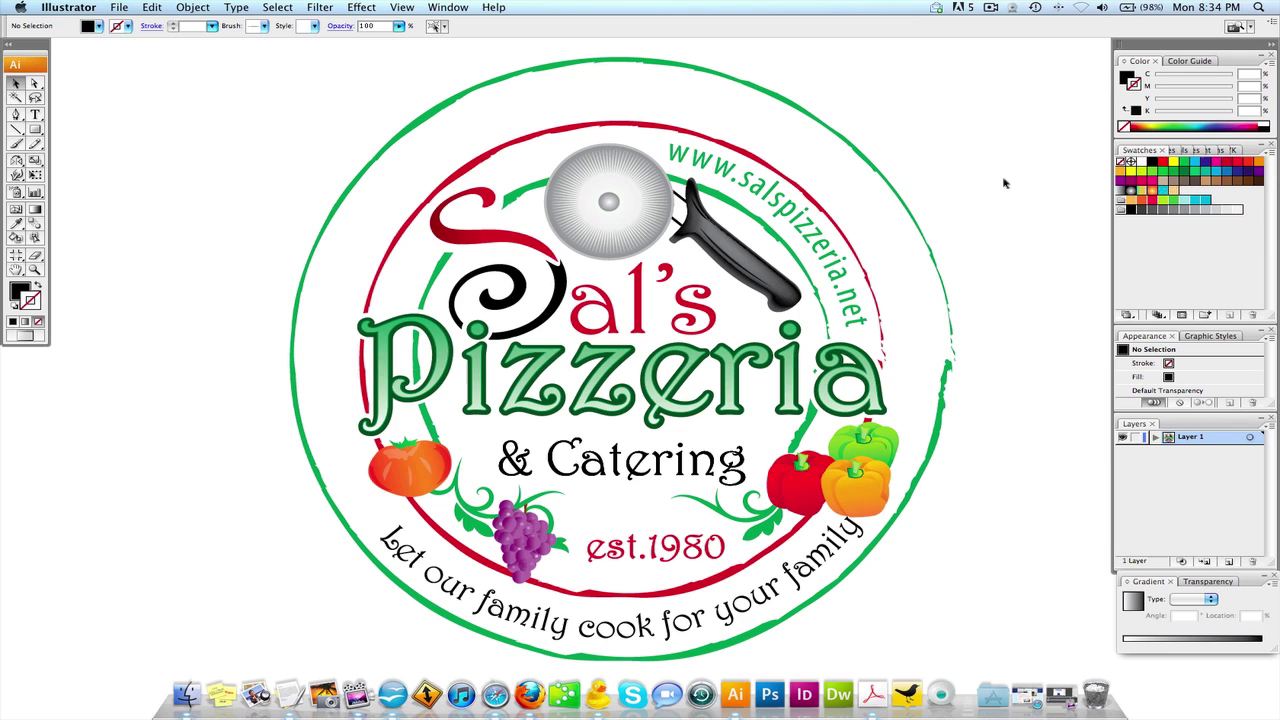
pyautogui.click(469, 172)
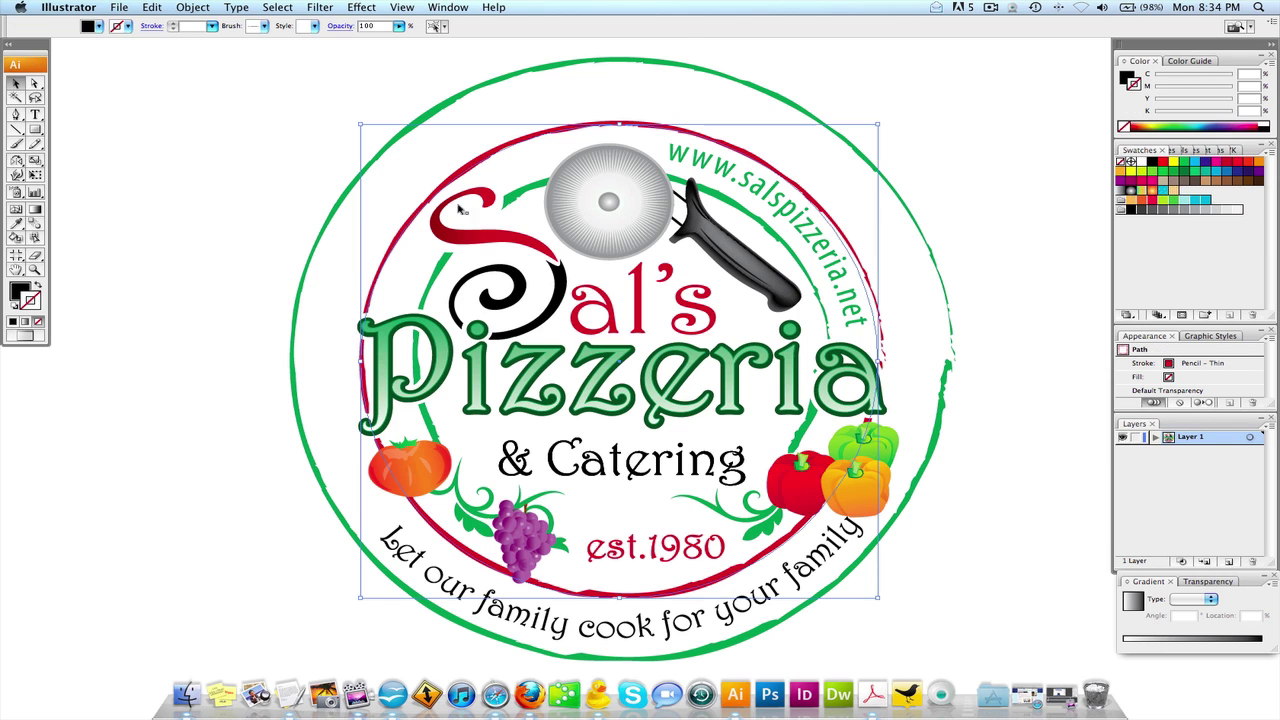
pyautogui.moveTo(428, 207); pyautogui.dragTo(432, 178)
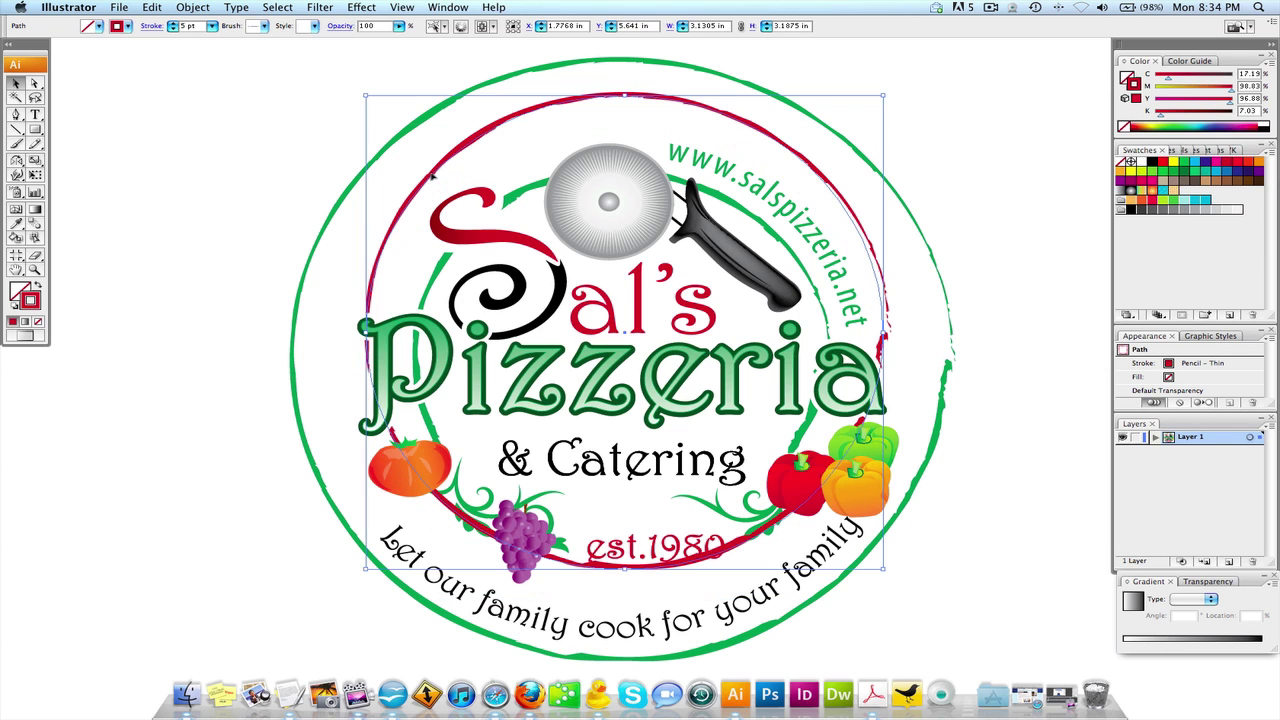
pyautogui.press('super+z')
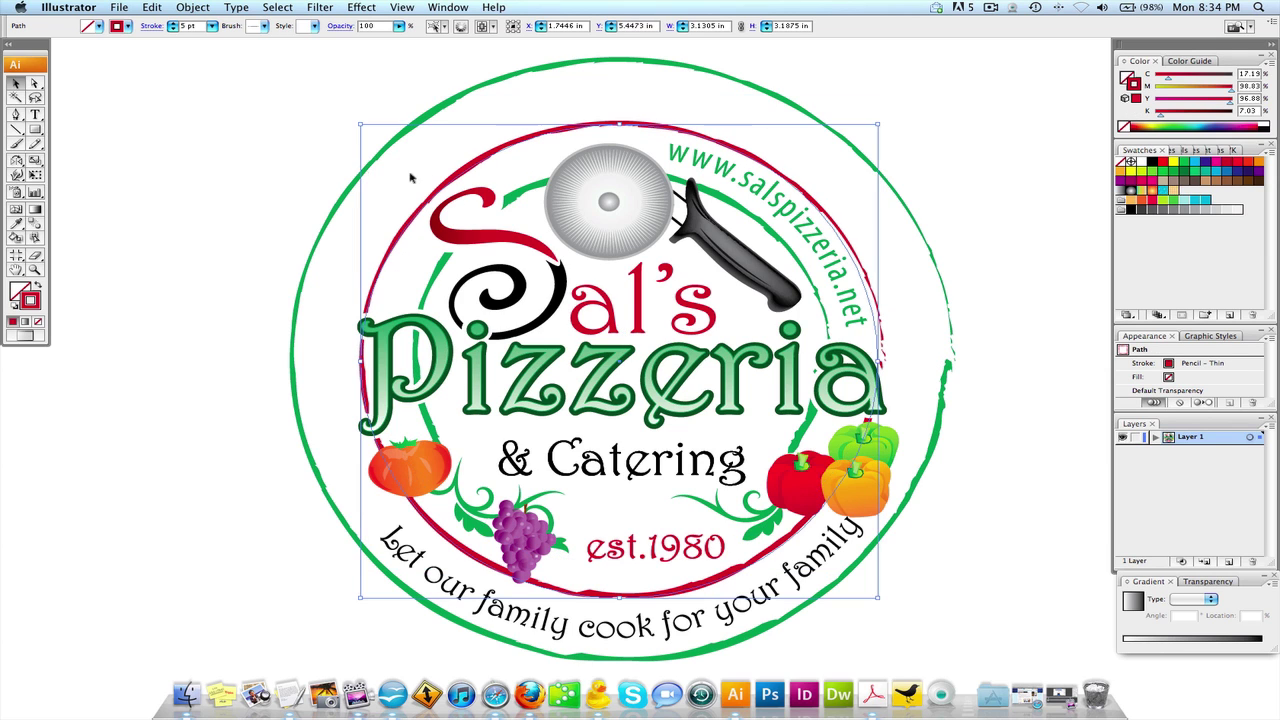
pyautogui.click(280, 163)
pyautogui.moveTo(455, 101); pyautogui.dragTo(468, 117)
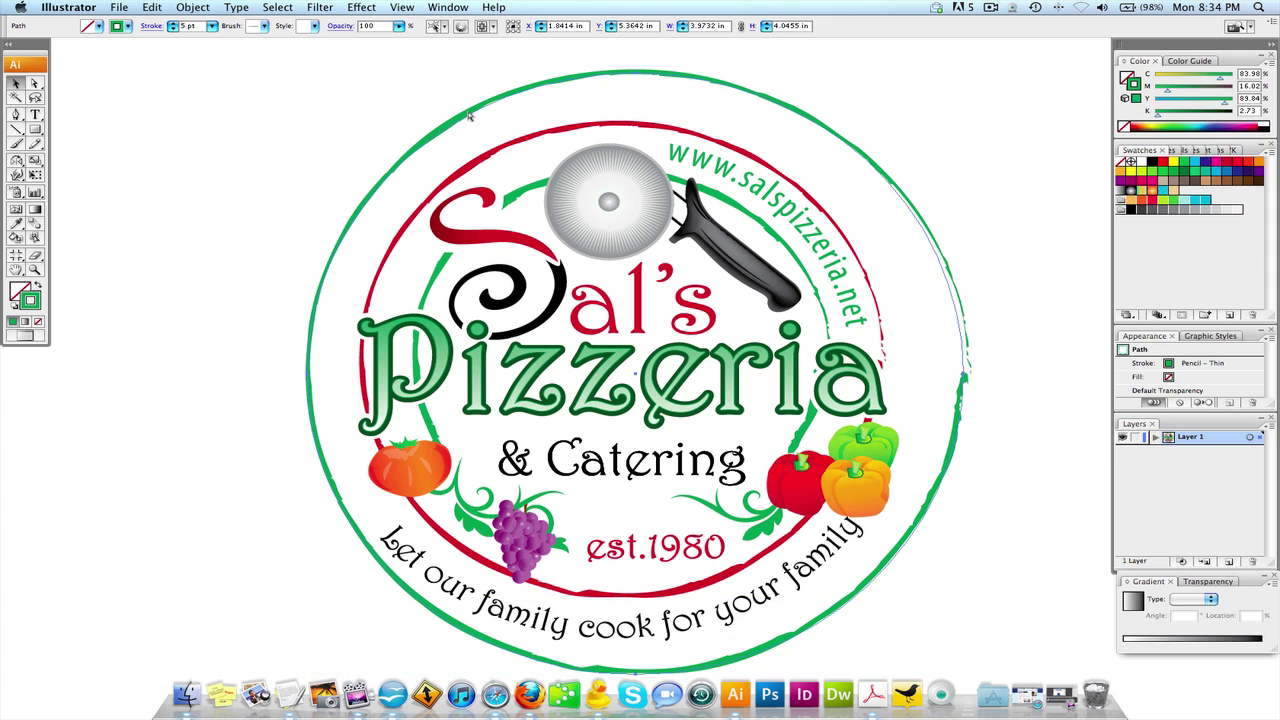
pyautogui.press('super+z')
pyautogui.click(226, 119)
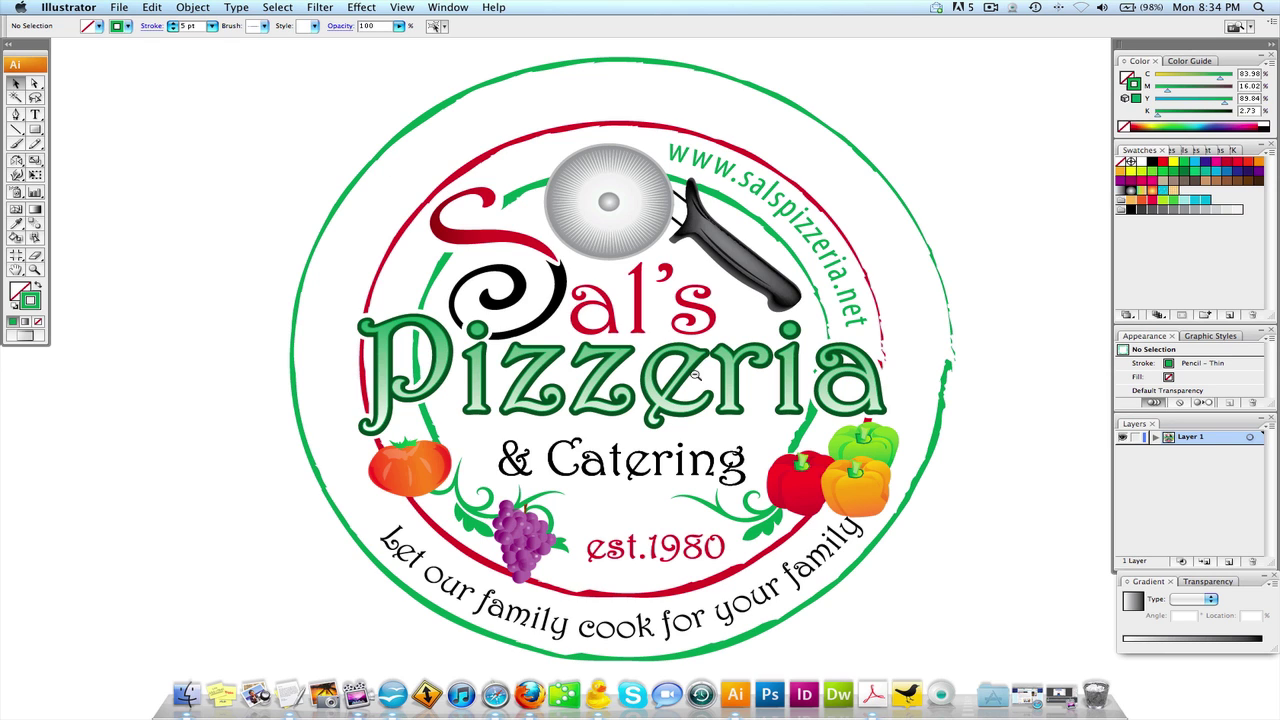
# Zoom out and scroll to reveal the empty business card rectangle below the logo, marquee-selecting the logo.
pyautogui.press('super+minus')
pyautogui.press('super+minus')
pyautogui.scroll(-3, 688, 378)
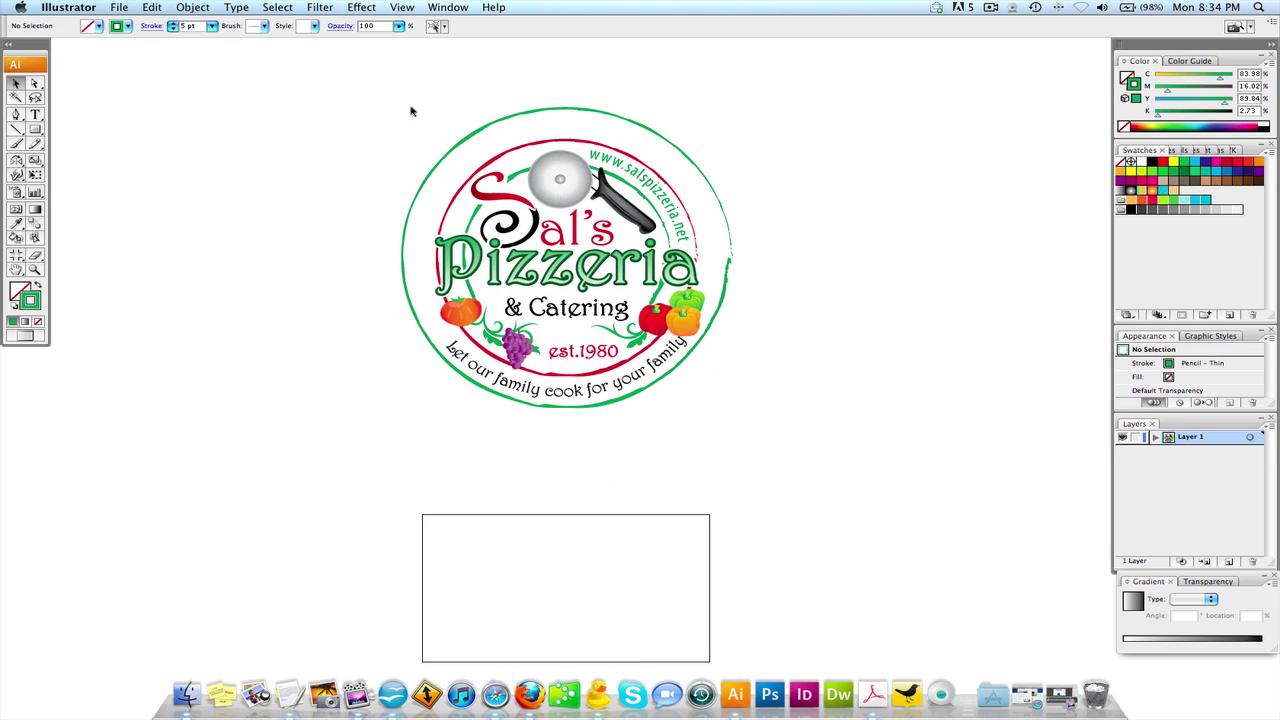
pyautogui.moveTo(387, 92); pyautogui.dragTo(749, 429)
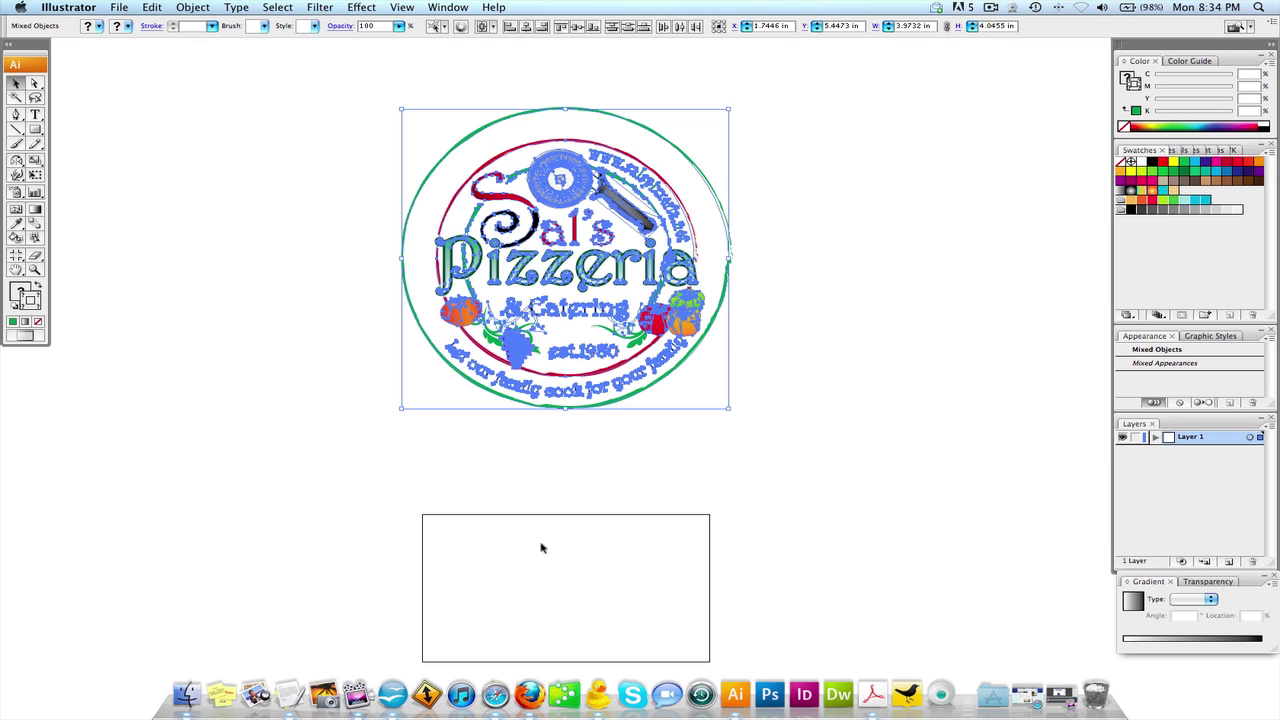
pyautogui.scroll(-3, 540, 546)
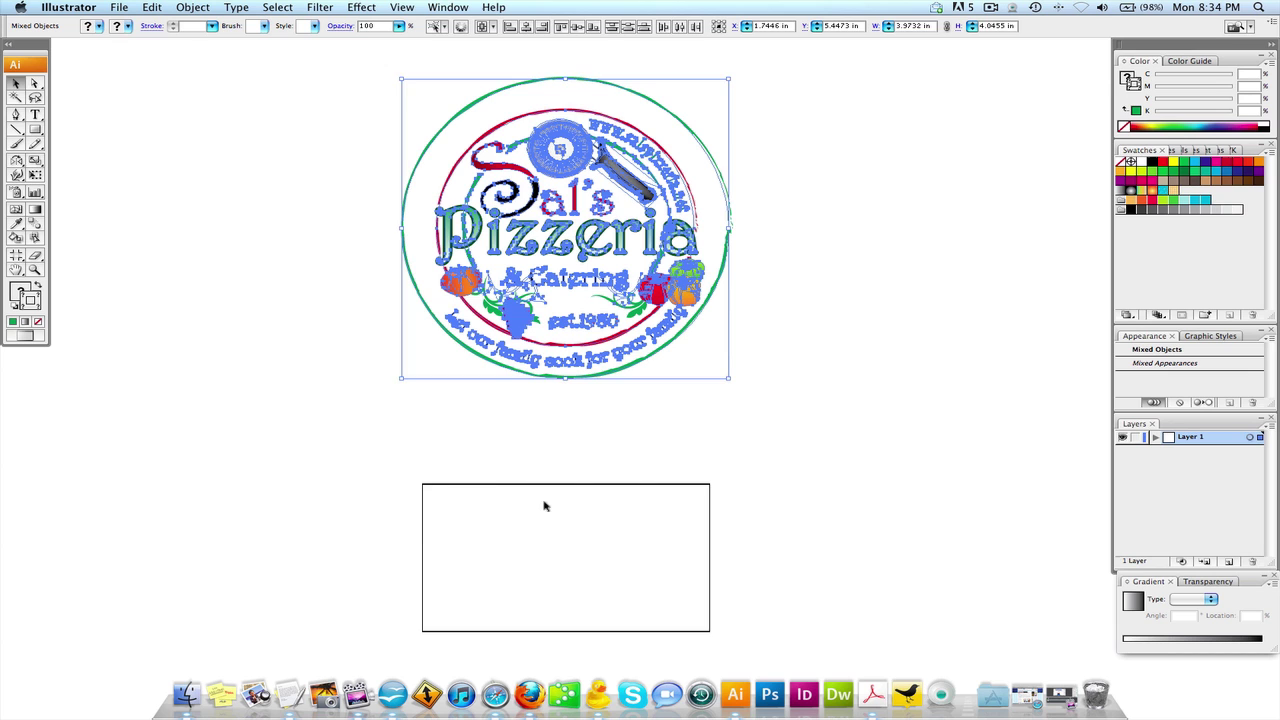
pyautogui.scroll(-4, 474, 457)
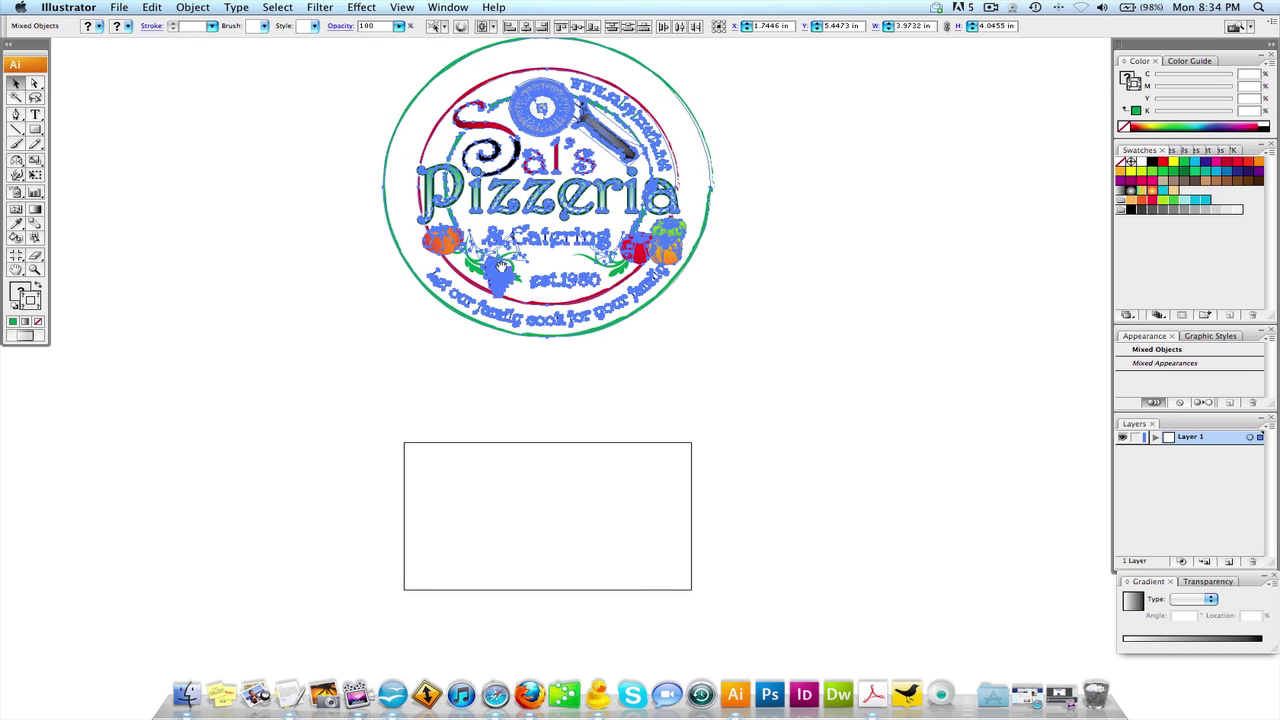
pyautogui.scroll(2, 482, 310)
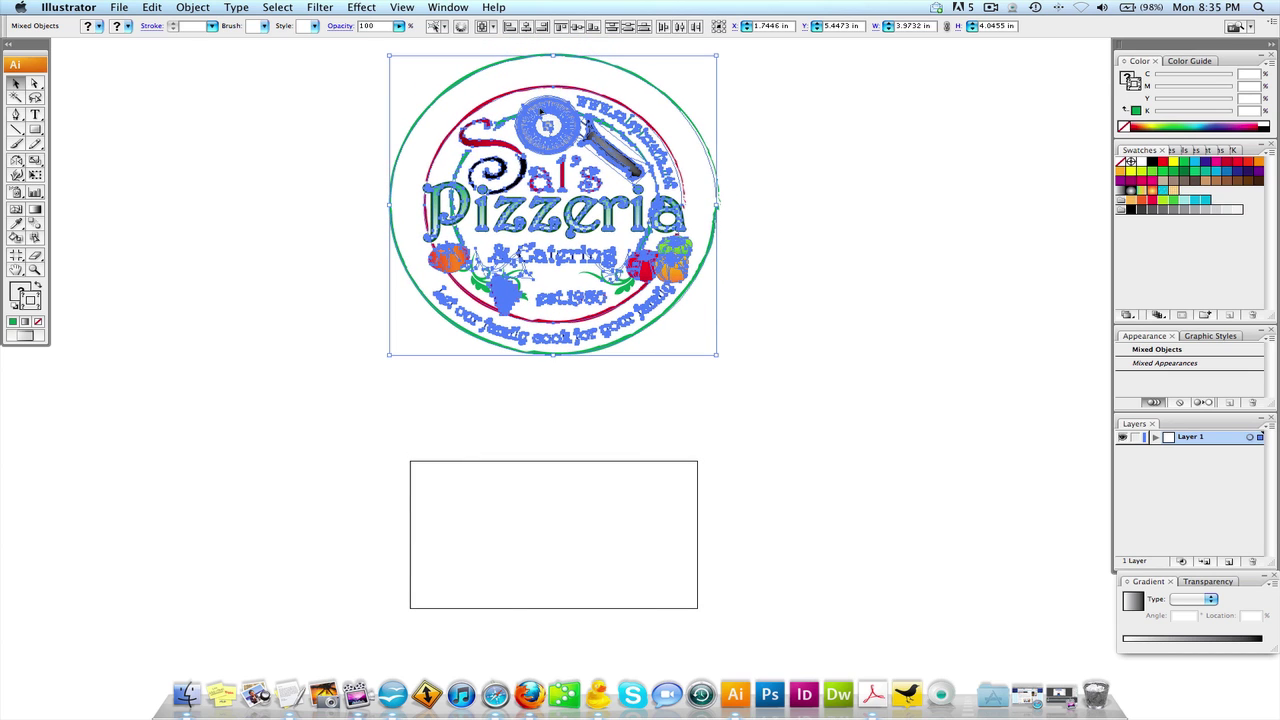
# Move the logo down over the business card rectangle and frame both in view.
pyautogui.moveTo(542, 113); pyautogui.dragTo(545, 436)
pyautogui.scroll(-4, 545, 450)
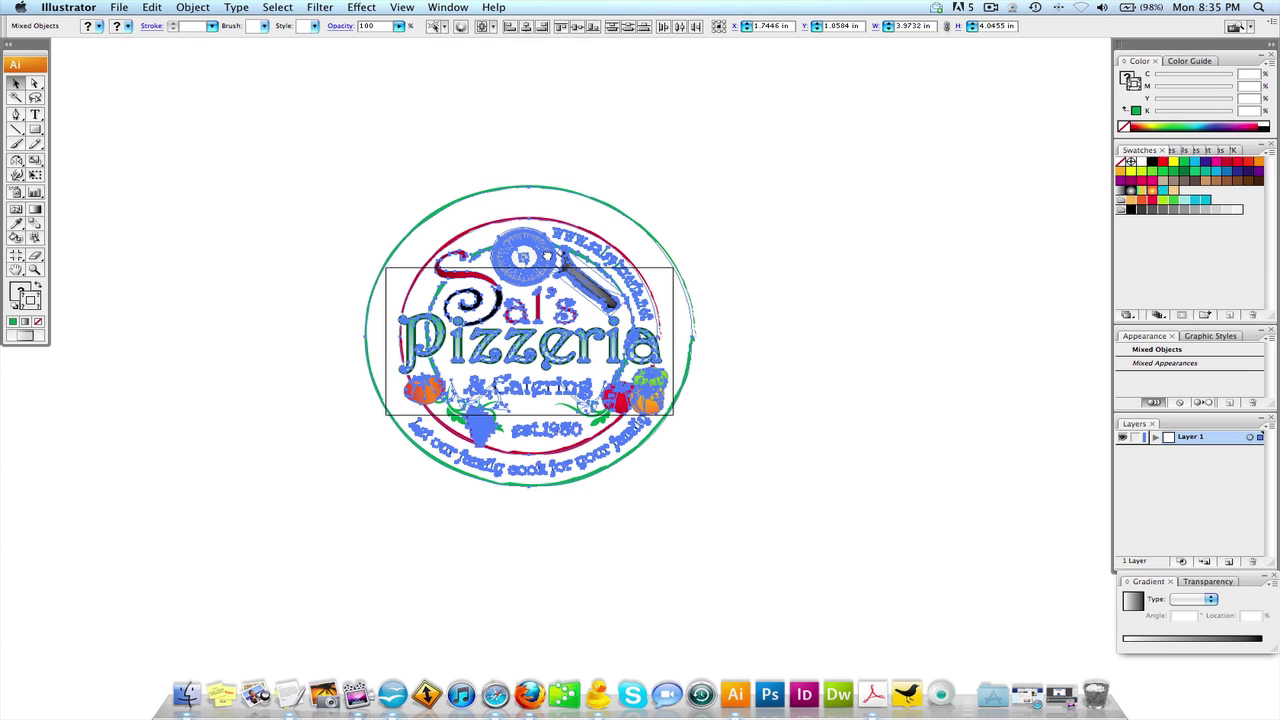
pyautogui.moveTo(274, 129); pyautogui.dragTo(966, 551)
pyautogui.moveTo(811, 471); pyautogui.dragTo(914, 483)
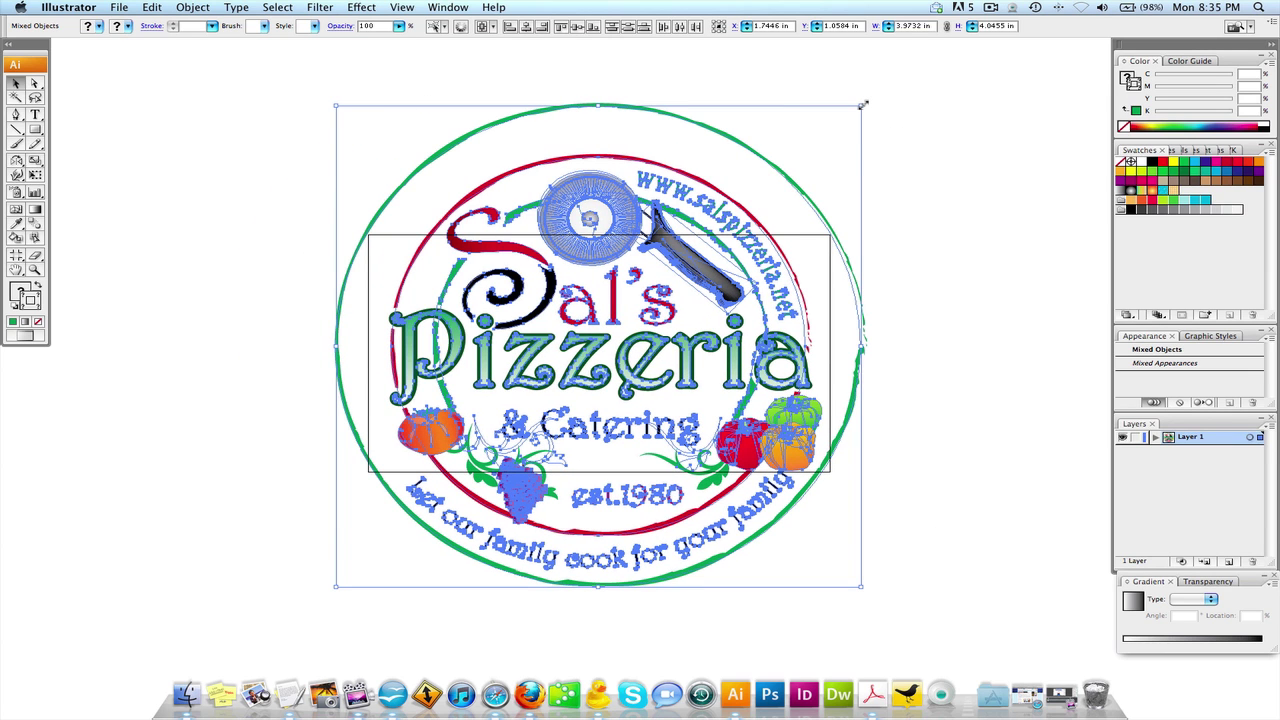
# Shrink the logo from its corner to fit the card, then zoom in closely on it.
pyautogui.moveTo(863, 104); pyautogui.dragTo(422, 317)
pyautogui.click(331, 263)
pyautogui.press('z')
pyautogui.moveTo(320, 251); pyautogui.dragTo(595, 411)
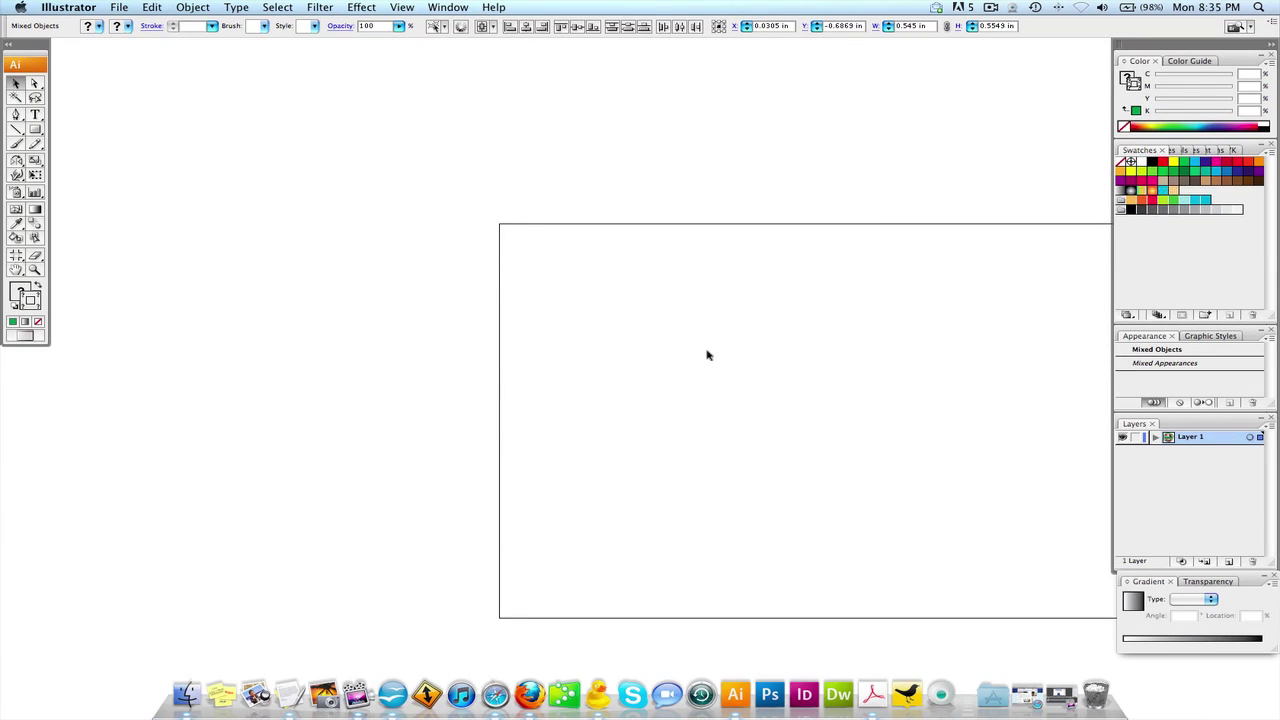
# Zoom out to locate the pizzeria logo, then zoom in on its curved tagline and back out.
pyautogui.hscroll(5, 643, 343)
pyautogui.keyDown('alt'); pyautogui.click(643, 343); pyautogui.keyUp('alt')
pyautogui.keyDown('alt'); pyautogui.click(566, 451); pyautogui.keyUp('alt')
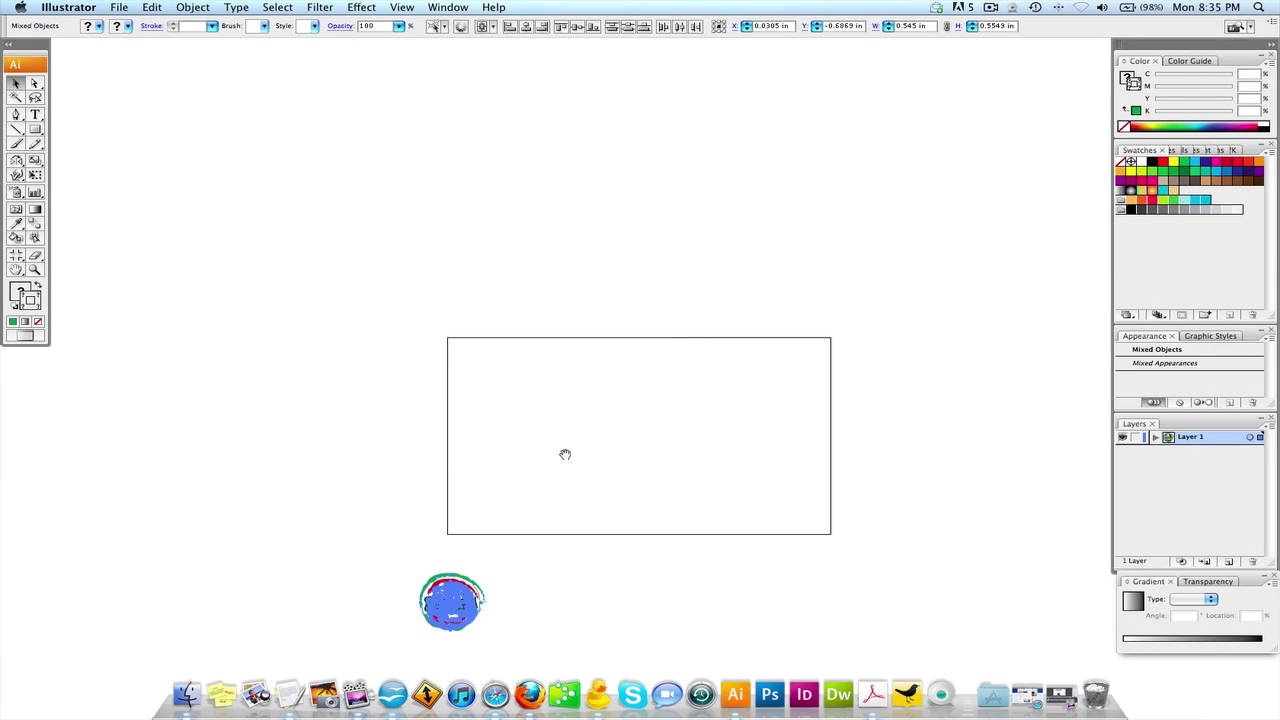
pyautogui.scroll(-4, 455, 385)
pyautogui.press('super+equal')
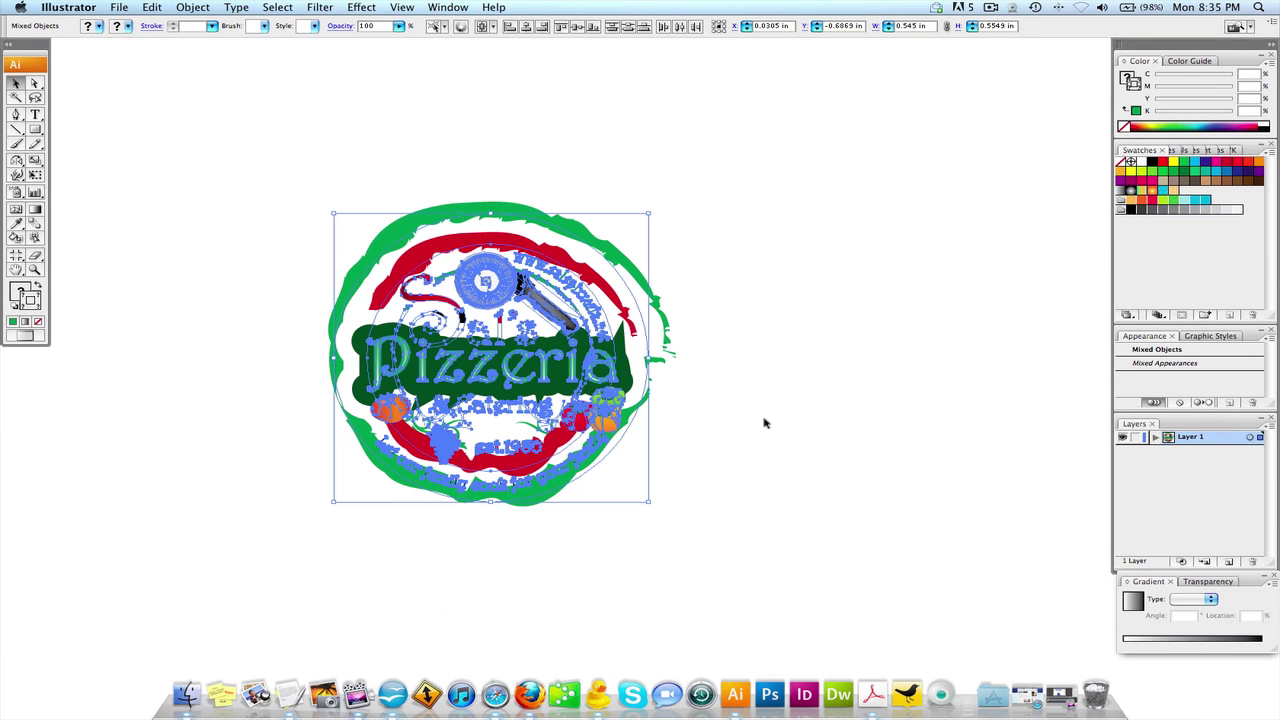
pyautogui.press('super+equal')
pyautogui.press('super+equal')
pyautogui.press('super+minus')
pyautogui.press('super+minus')
pyautogui.press('super+minus')
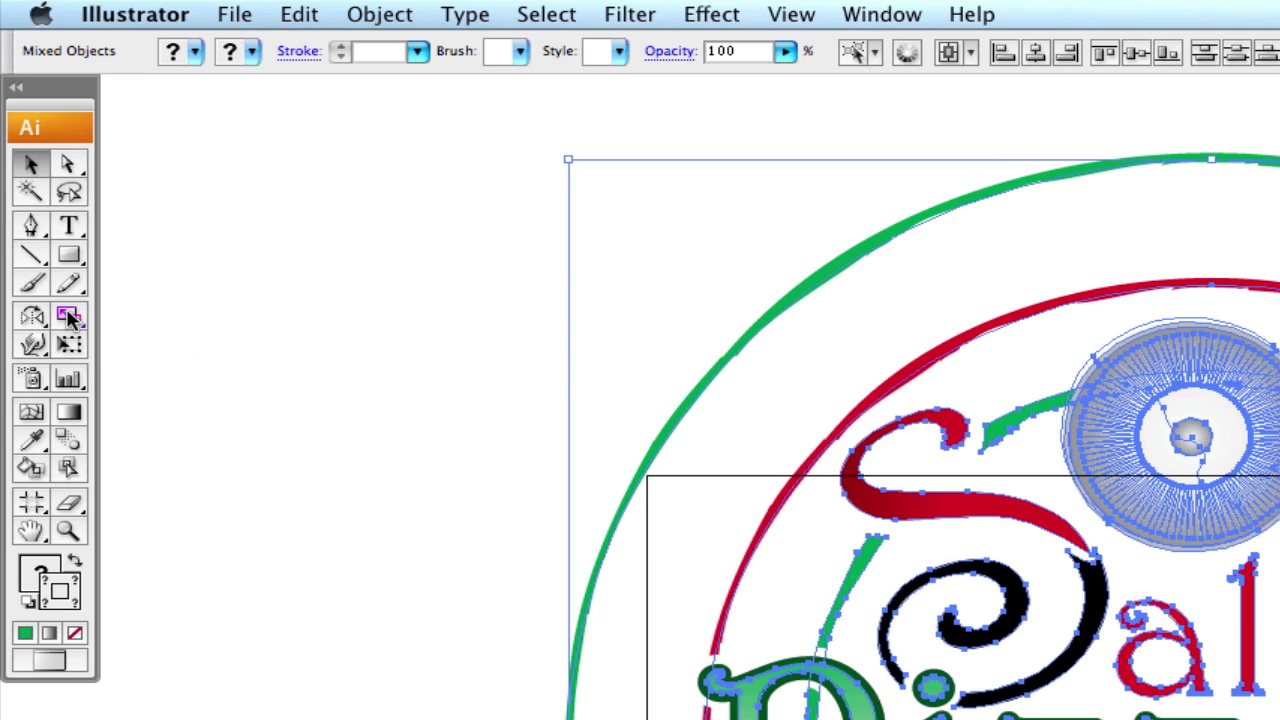
# Bring up the Scale dialog for the logo and enter a Uniform scale of 30%.
pyautogui.doubleClick(68, 316)
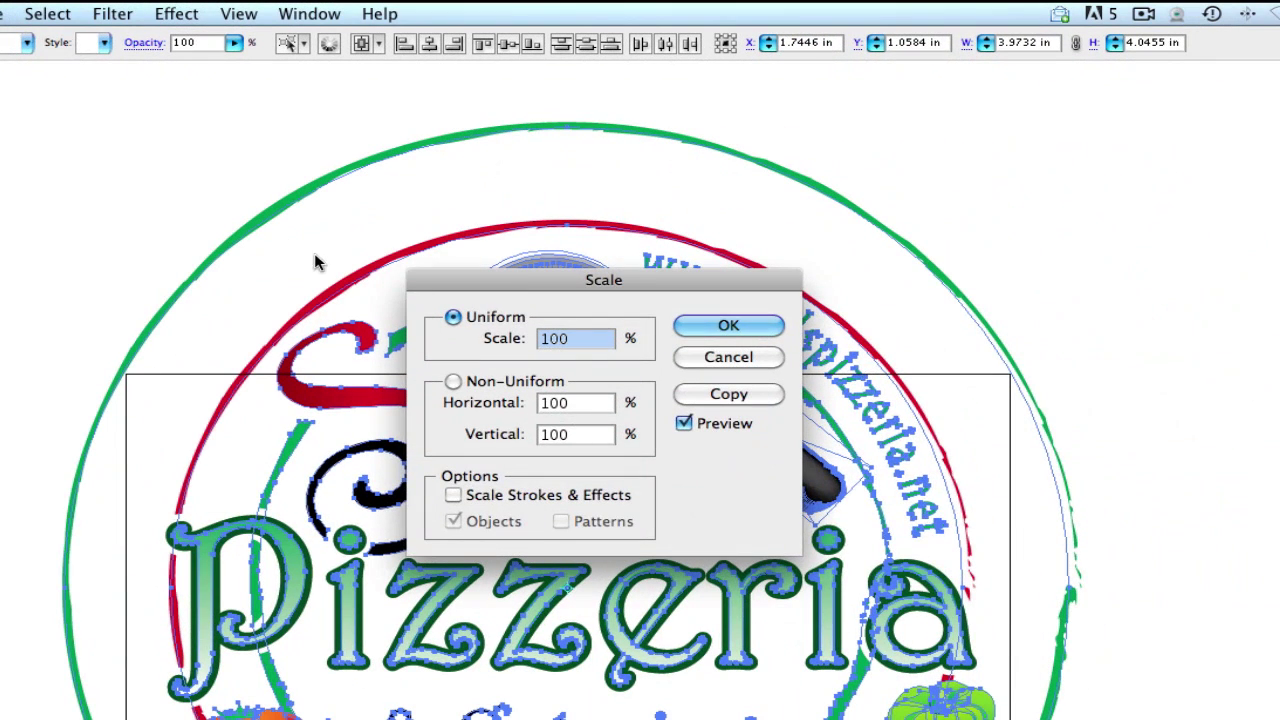
pyautogui.moveTo(520, 283); pyautogui.dragTo(958, 170)
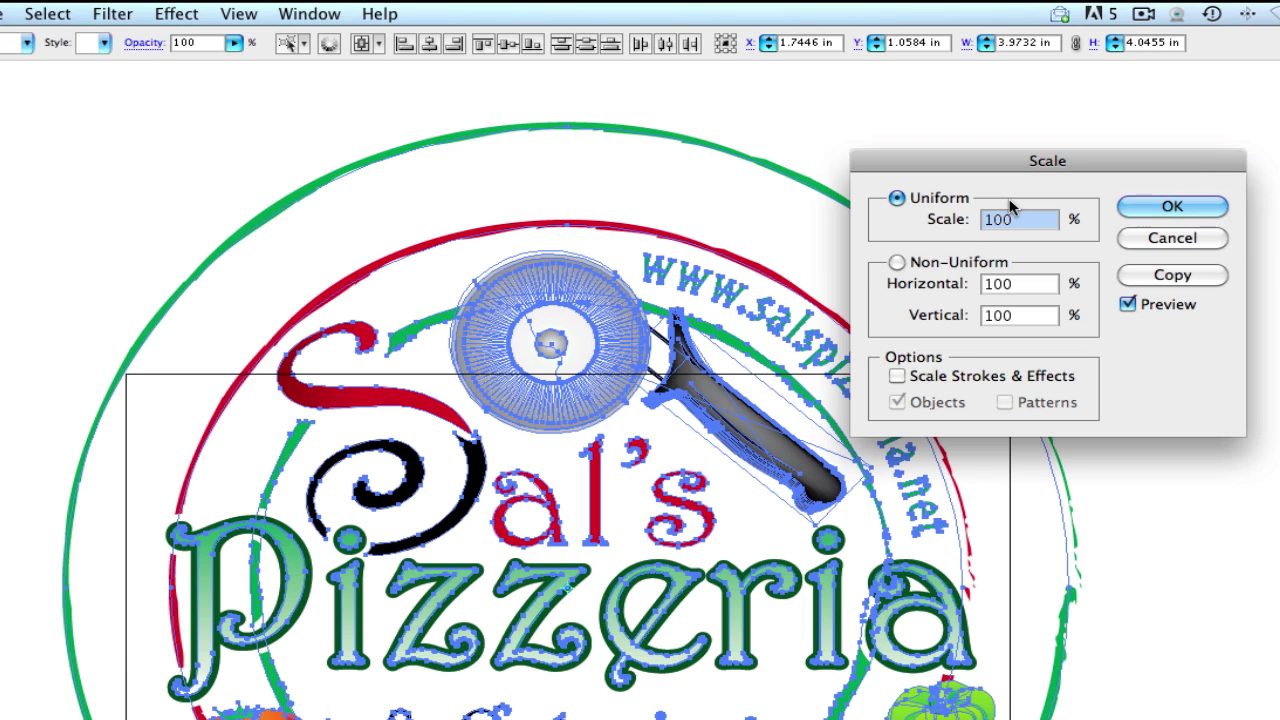
pyautogui.click(897, 264)
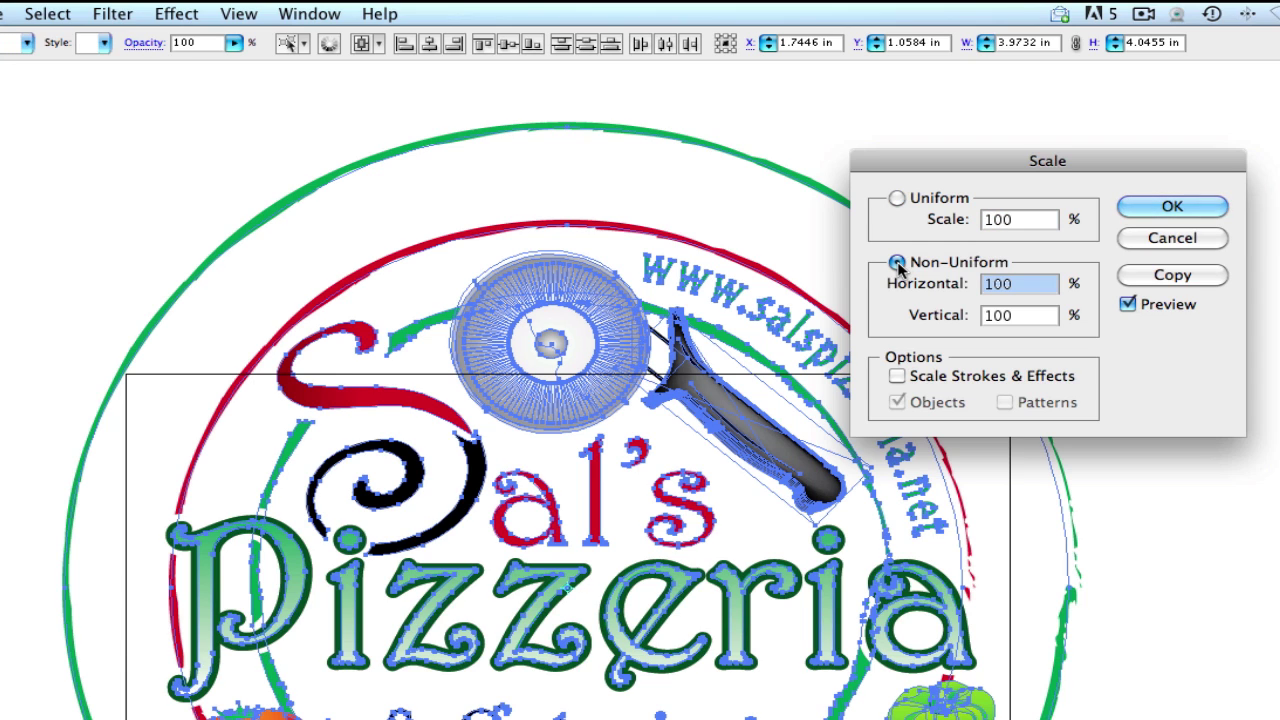
pyautogui.click(897, 199)
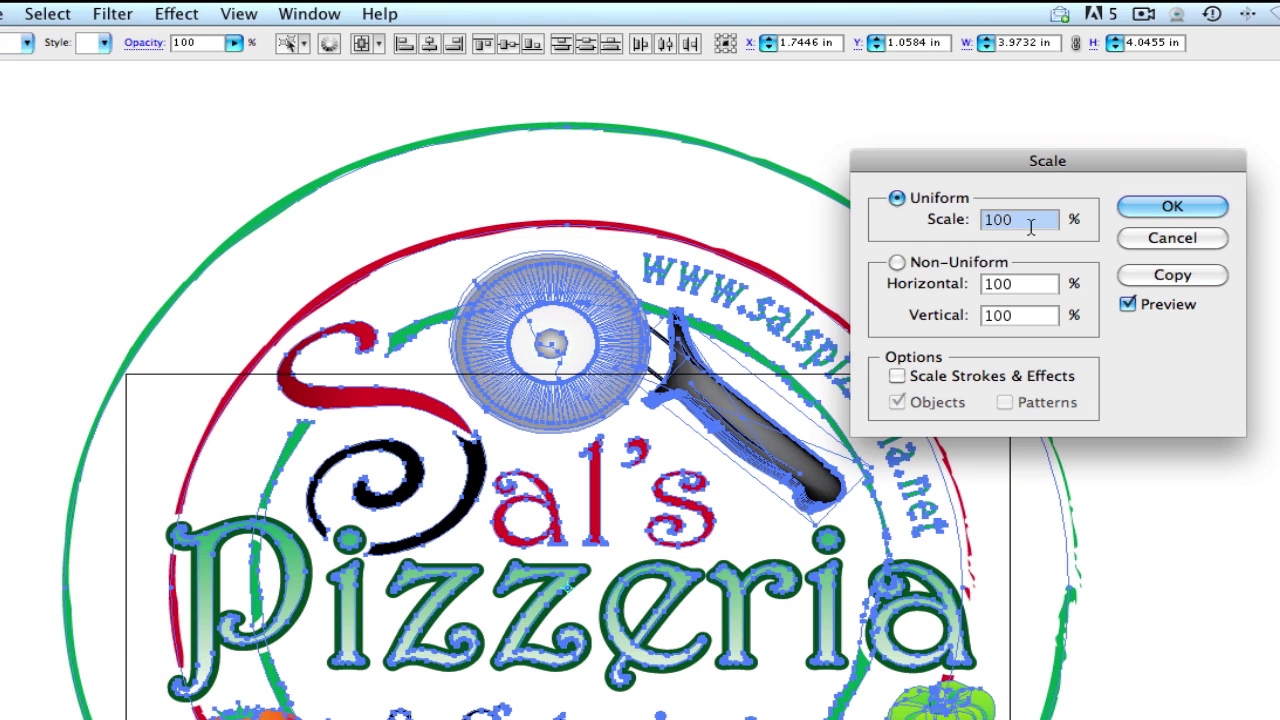
pyautogui.write('30')
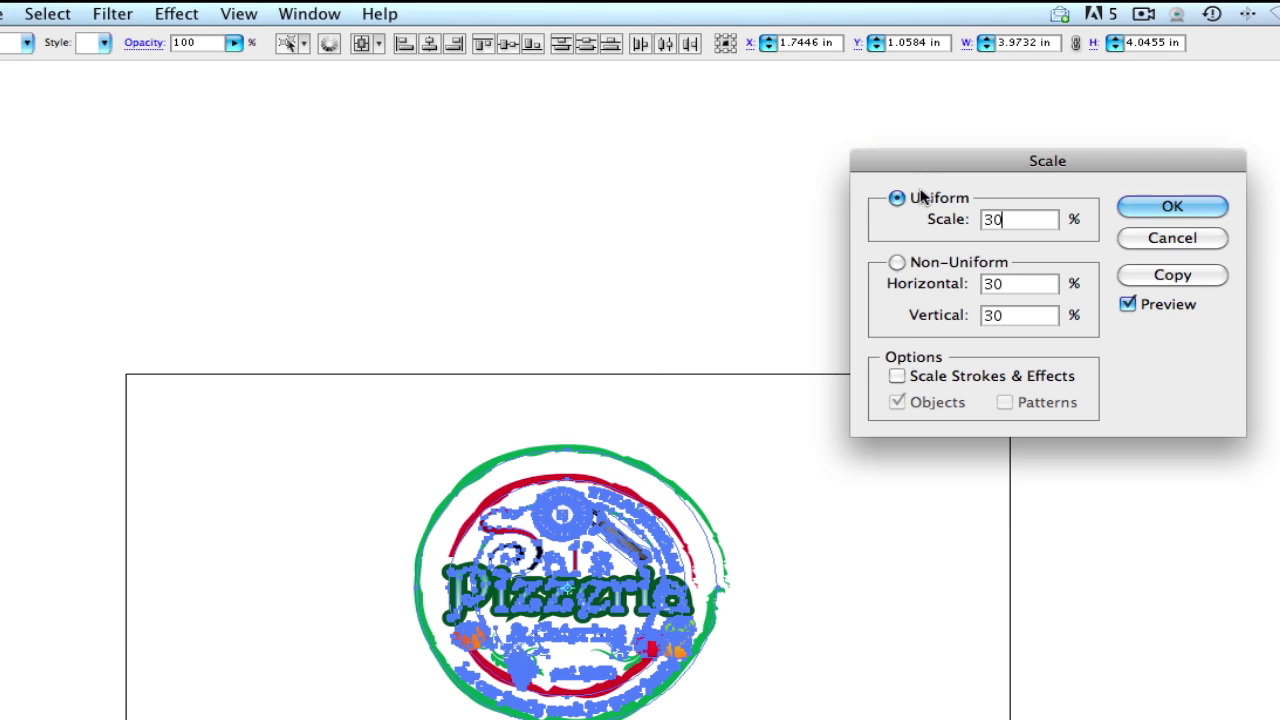
# Turn on Scale Strokes & Effects, apply the 30% scale, and deselect the logo.
pyautogui.moveTo(921, 169); pyautogui.dragTo(871, 448)
pyautogui.click(847, 652)
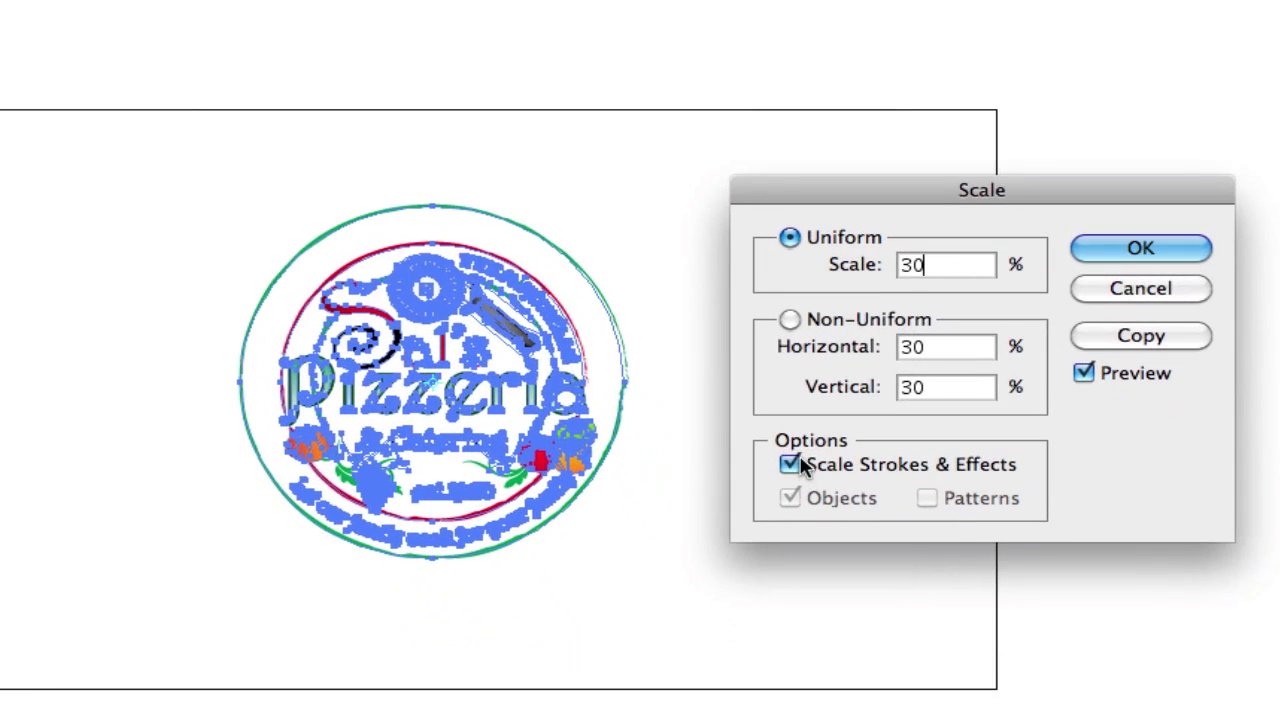
pyautogui.click(790, 463)
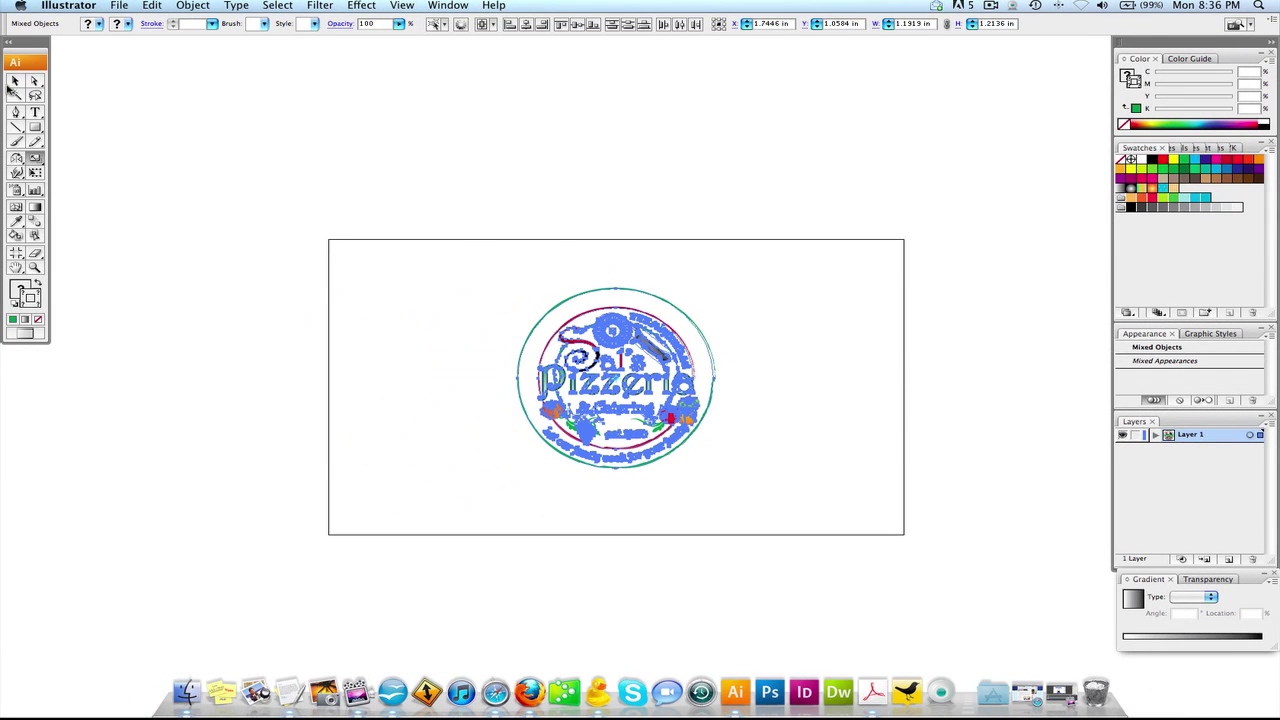
pyautogui.click(358, 191)
pyautogui.press('super+equal')
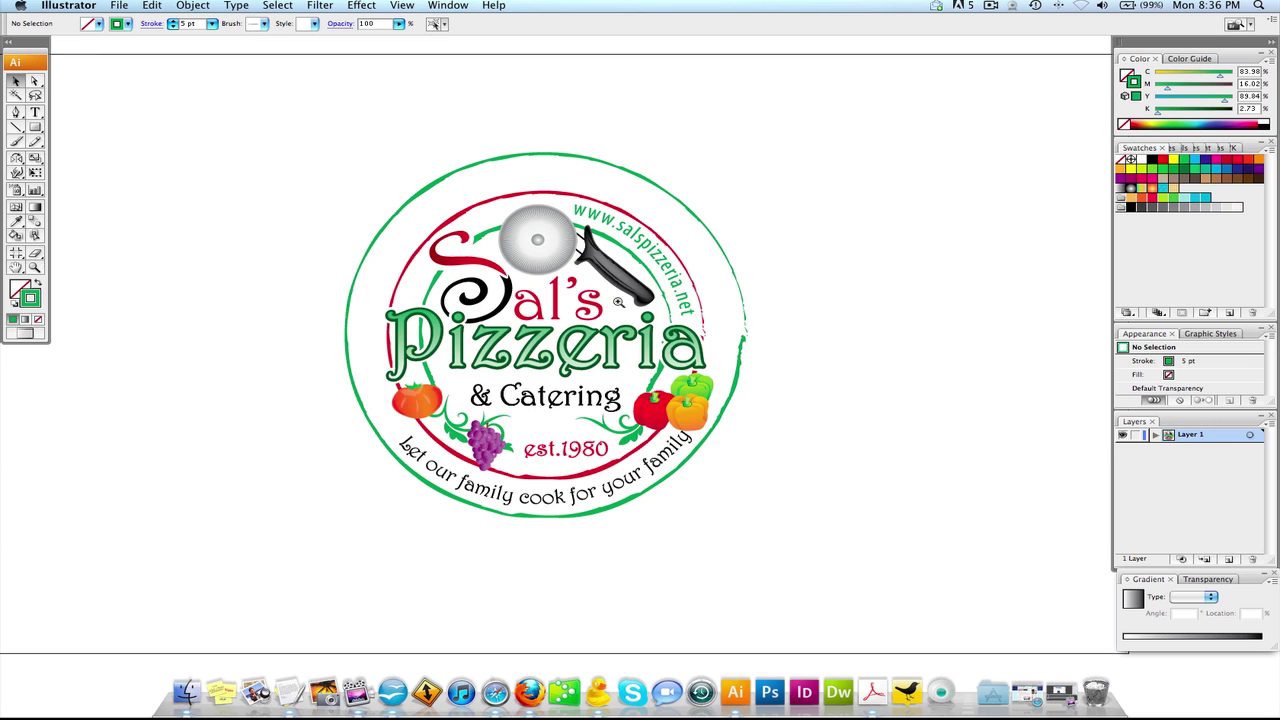
pyautogui.press('super+minus')
pyautogui.press('super+a')
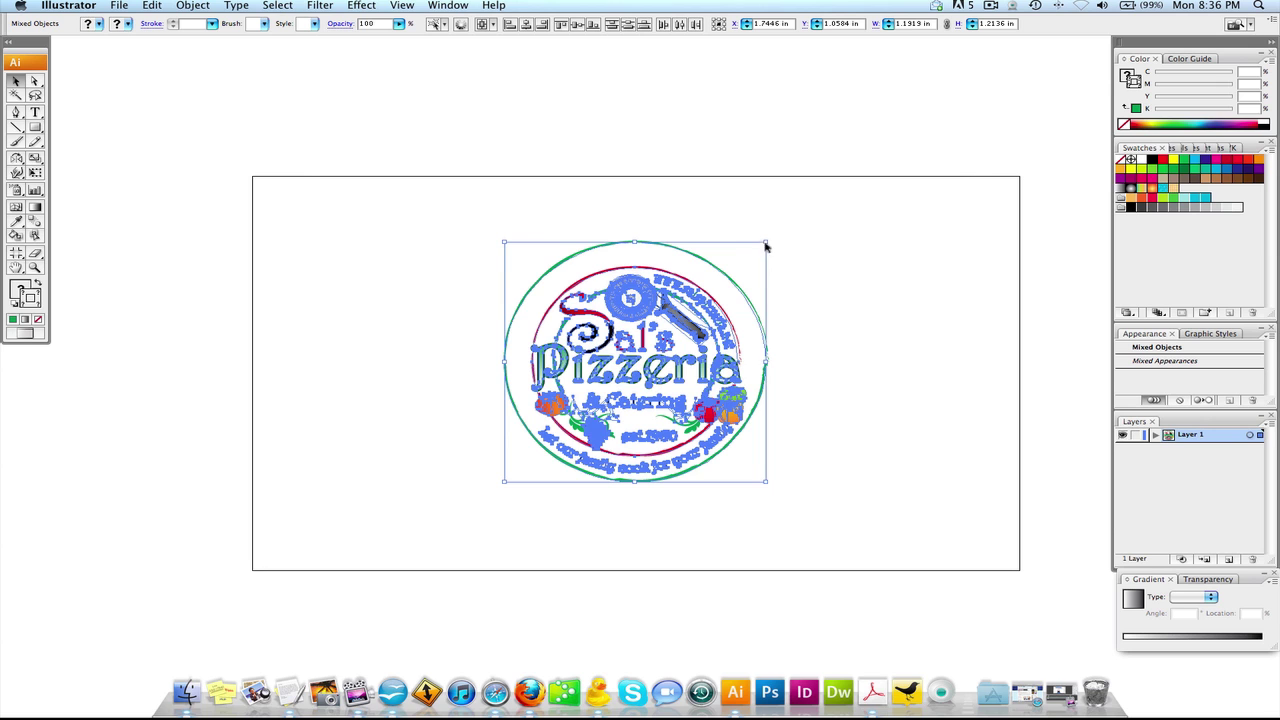
pyautogui.moveTo(765, 241); pyautogui.dragTo(877, 120)
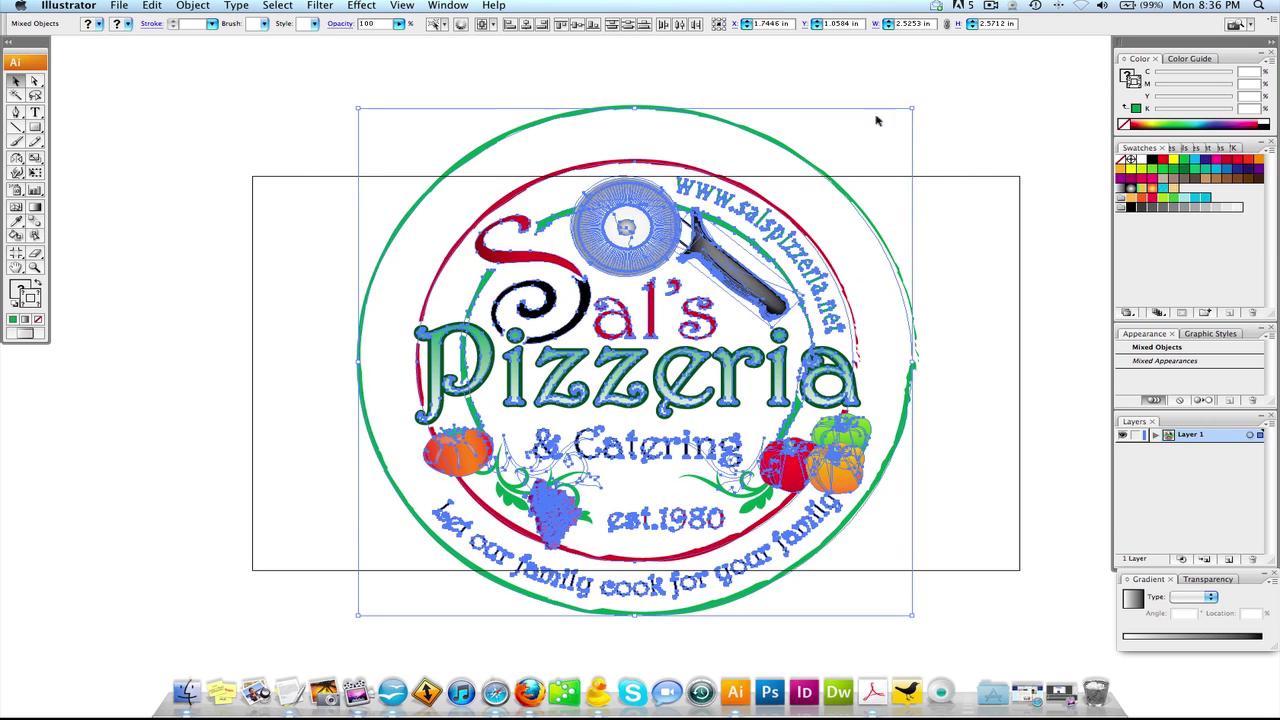
pyautogui.moveTo(742, 217); pyautogui.dragTo(765, 241)
pyautogui.click(421, 278)
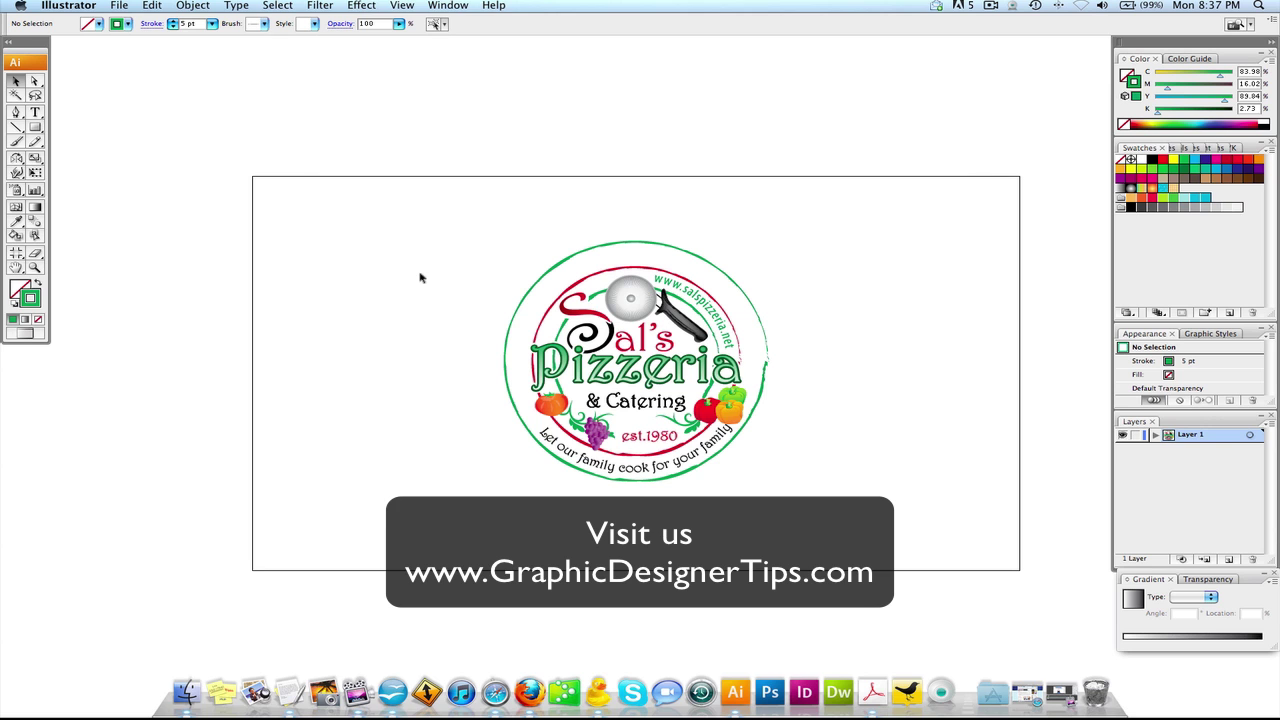
# Select the whole logo and drag a corner handle inward to shrink it further, then deselect.
pyautogui.moveTo(434, 262); pyautogui.dragTo(824, 490)
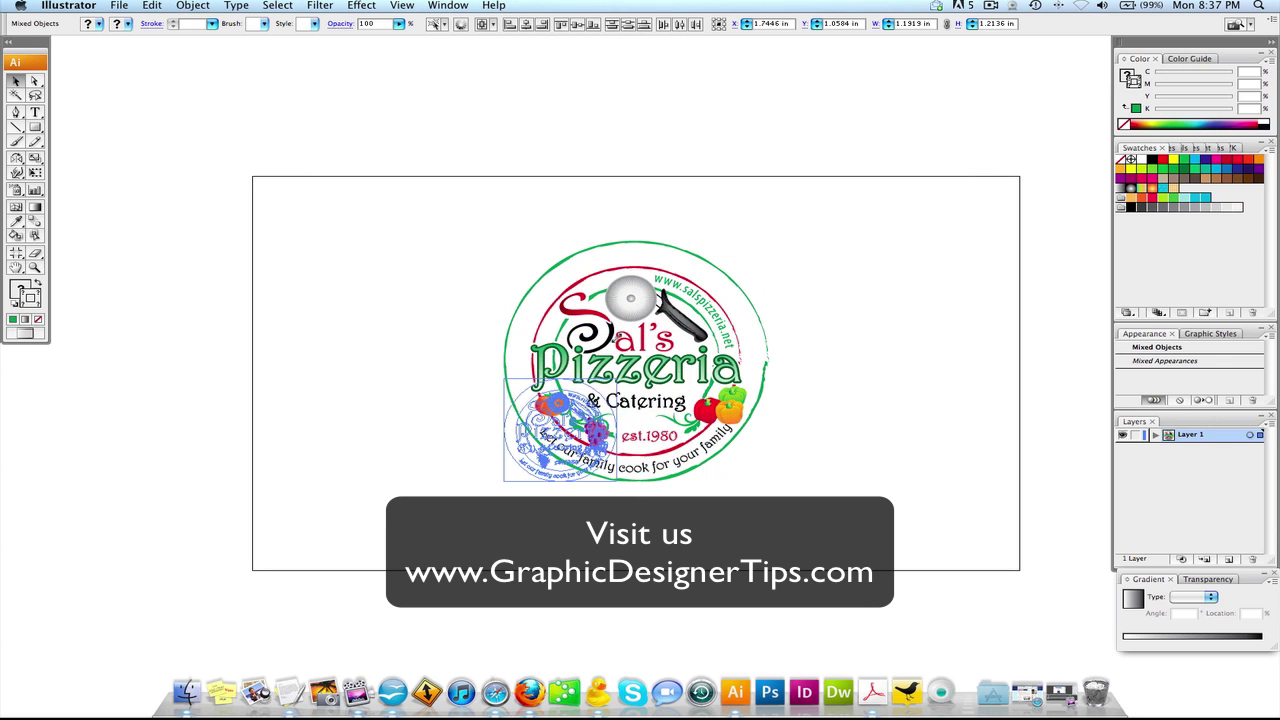
pyautogui.moveTo(767, 241); pyautogui.dragTo(616, 380)
pyautogui.click(523, 366)
pyautogui.moveTo(696, 504); pyautogui.dragTo(505, 380)
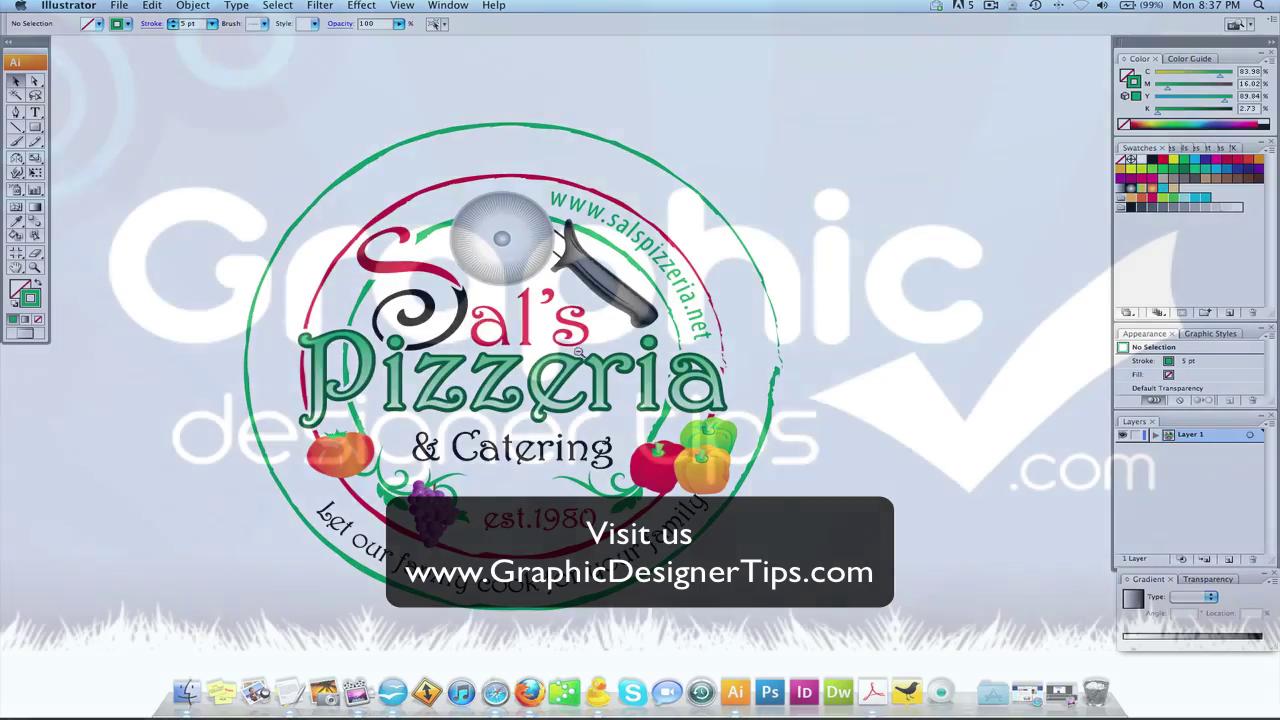